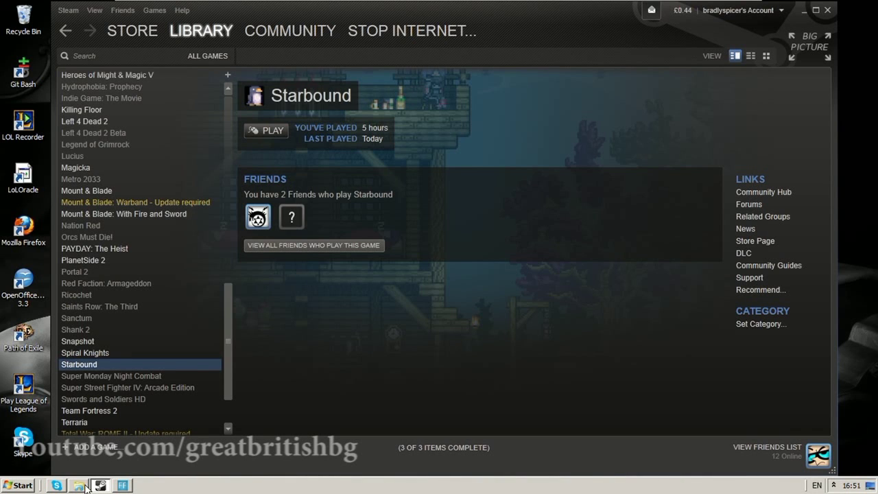
# Bring the Starbound win32 launcher folder window back up alongside Steam.
pyautogui.click(79, 485)
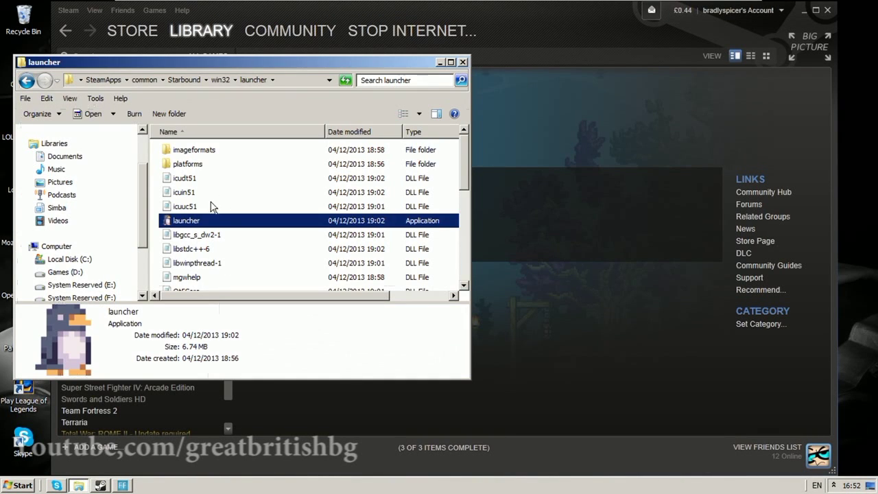
# Browse from Local Disk (C:) into Program Files (x86)\Steam.
pyautogui.click(281, 82)
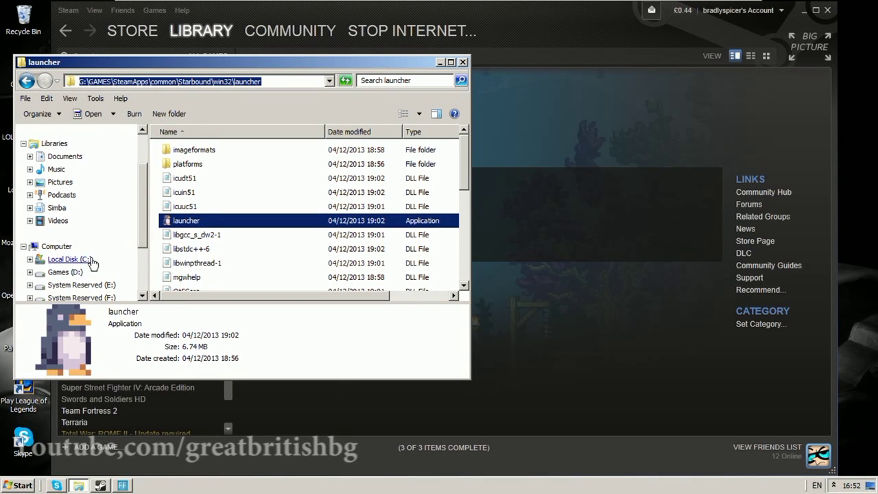
pyautogui.click(69, 261)
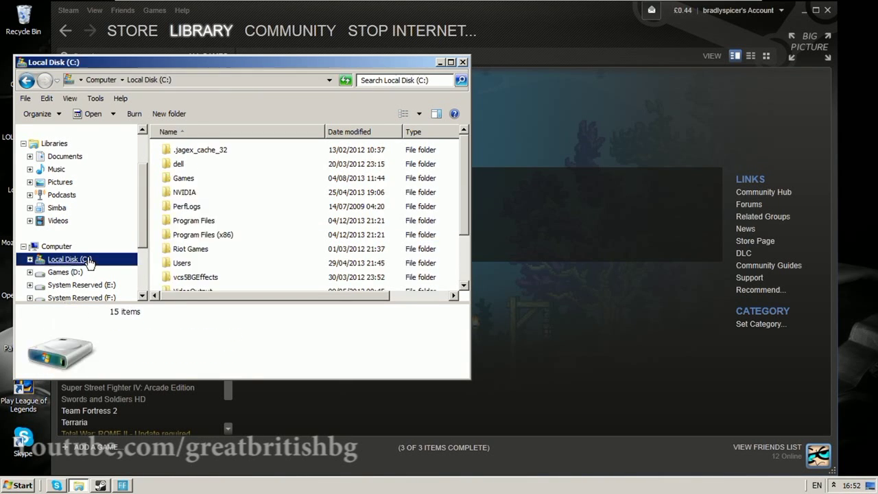
pyautogui.doubleClick(203, 235)
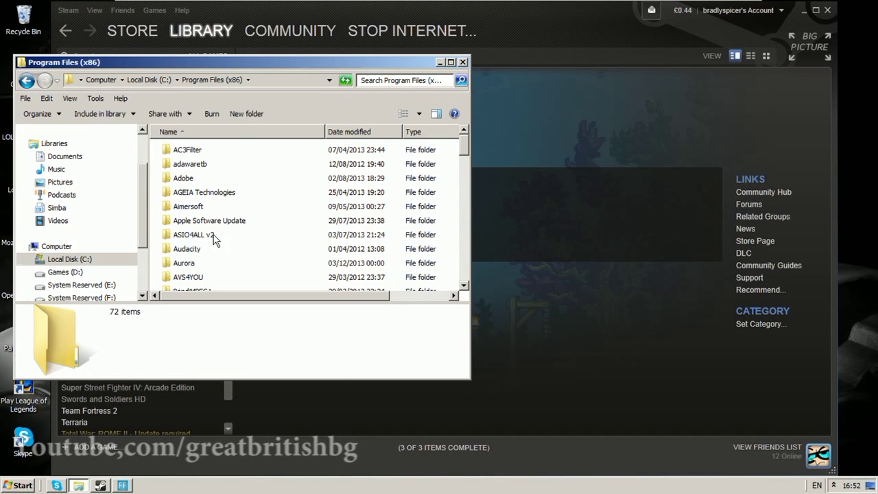
pyautogui.click(207, 239)
pyautogui.scroll(-3, 211, 242)
pyautogui.scroll(-10, 212, 242)
pyautogui.scroll(3, 211, 241)
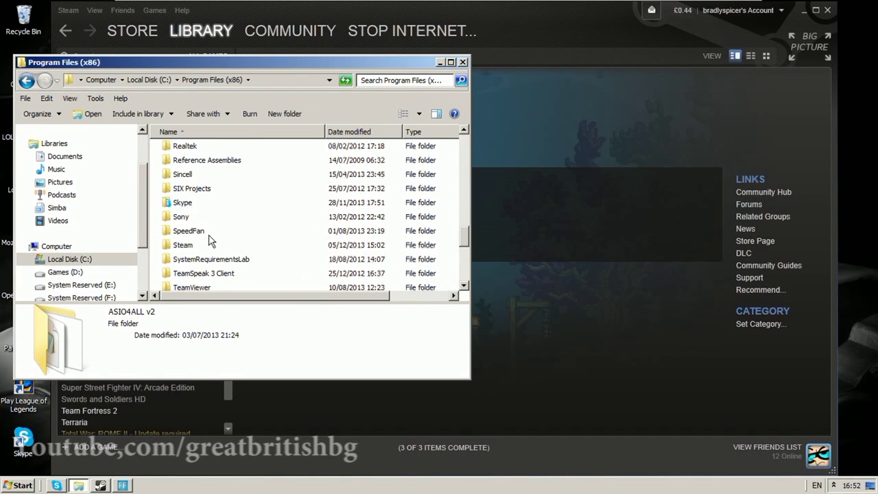
pyautogui.press('s')
pyautogui.doubleClick(182, 245)
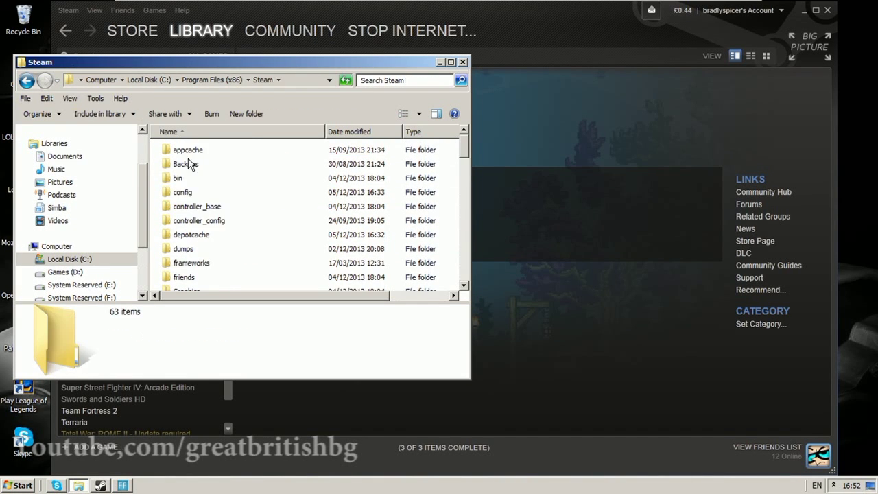
# Open steamapps\common on C:, then switch to the Games (D:) drive.
pyautogui.scroll(-2, 194, 206)
pyautogui.scroll(-3, 212, 188)
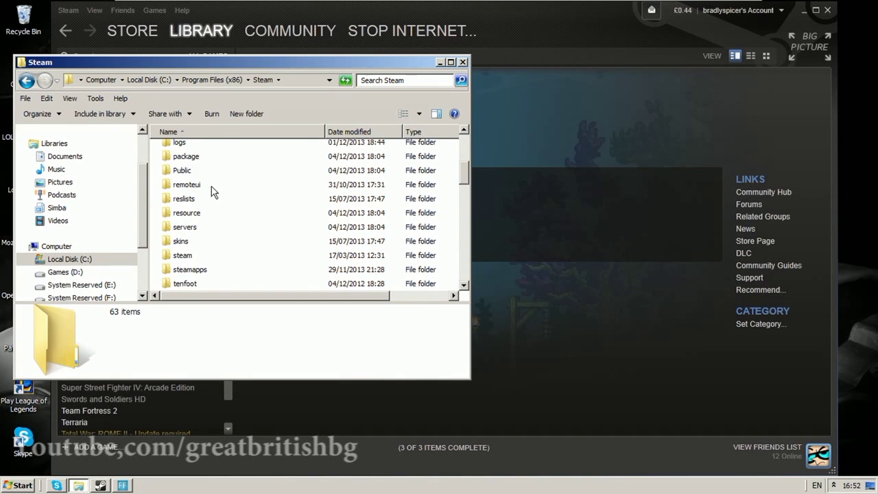
pyautogui.doubleClick(198, 228)
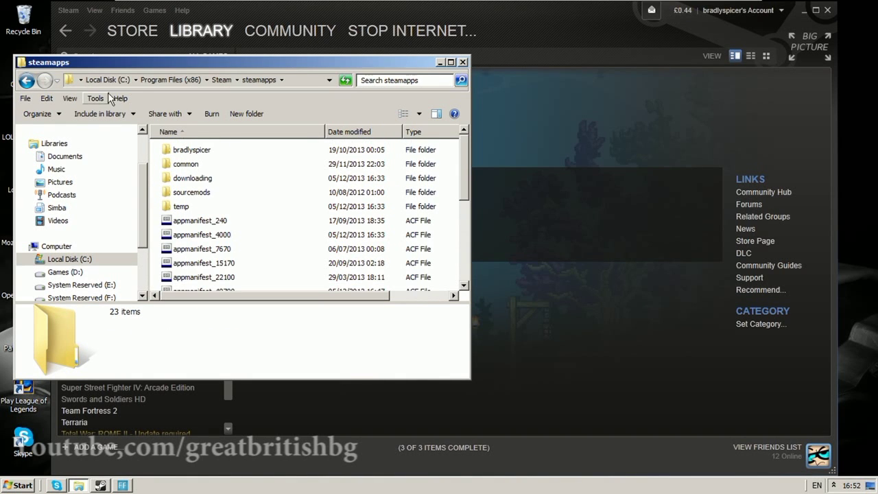
pyautogui.doubleClick(196, 166)
pyautogui.scroll(-3, 202, 179)
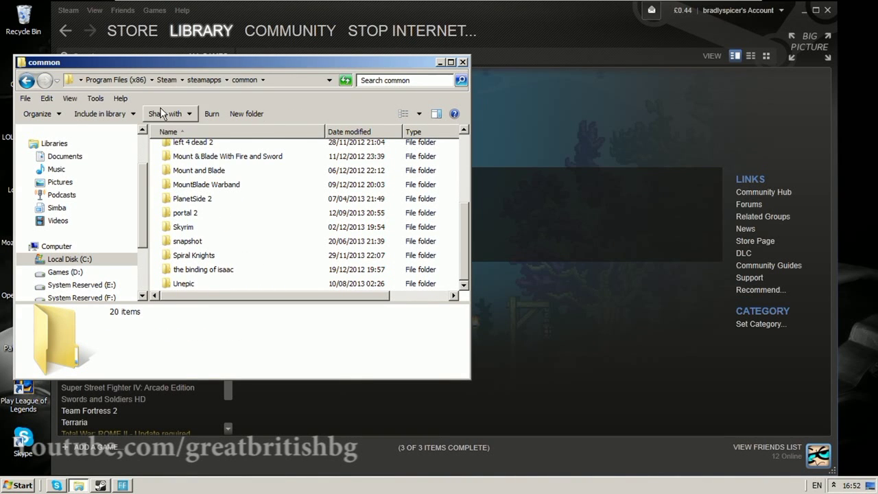
pyautogui.click(81, 274)
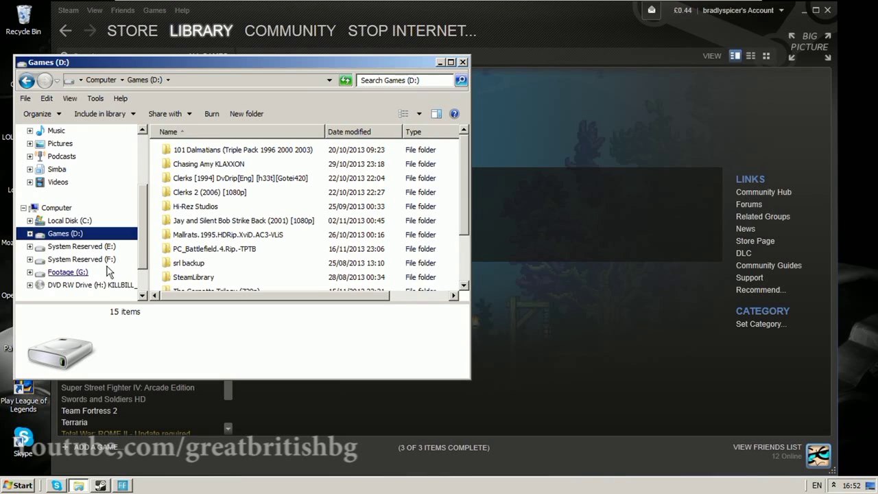
# Browse D:\SteamLibrary\SteamApps\common looking for Starbound.
pyautogui.click(210, 193)
pyautogui.scroll(-2, 212, 209)
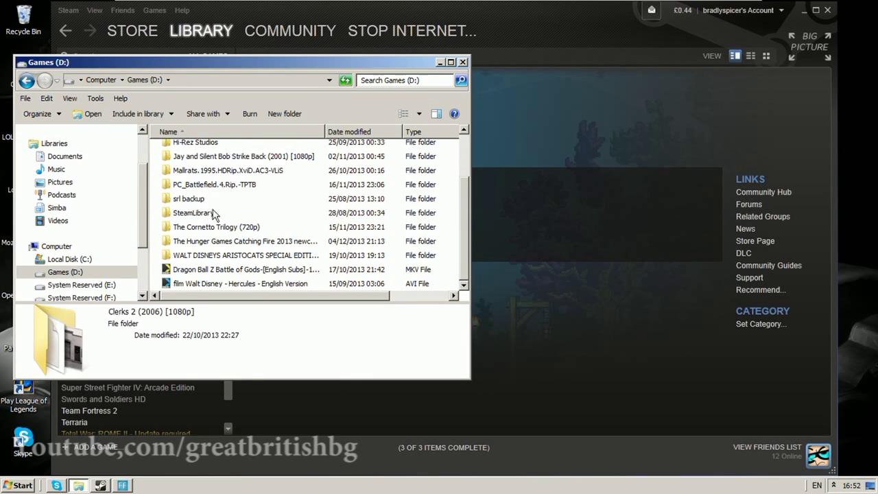
pyautogui.doubleClick(204, 214)
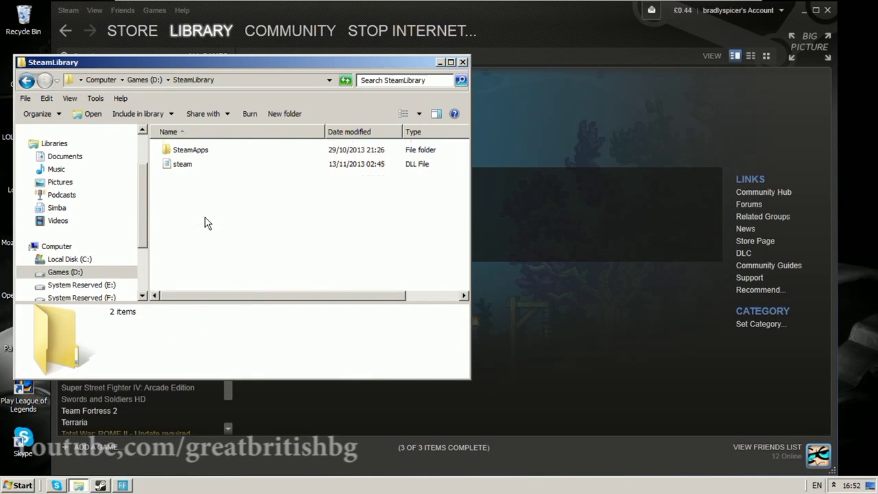
pyautogui.doubleClick(206, 151)
pyautogui.doubleClick(212, 152)
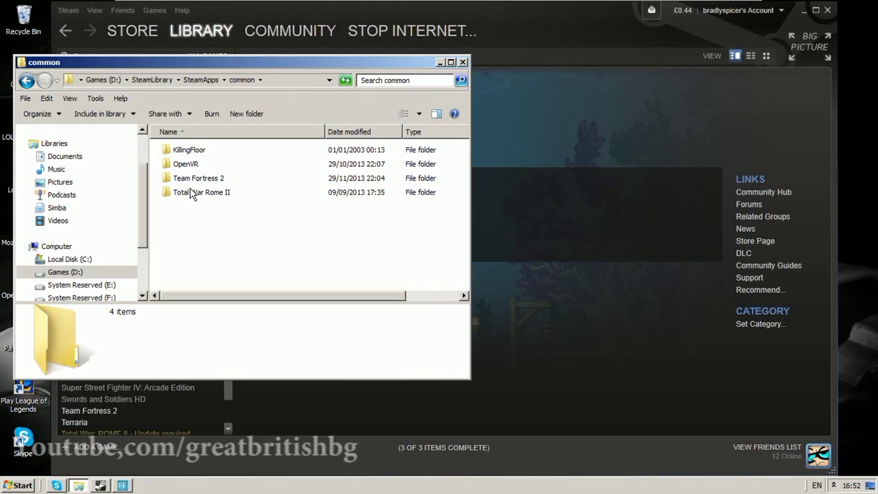
pyautogui.scroll(-1, 141, 243)
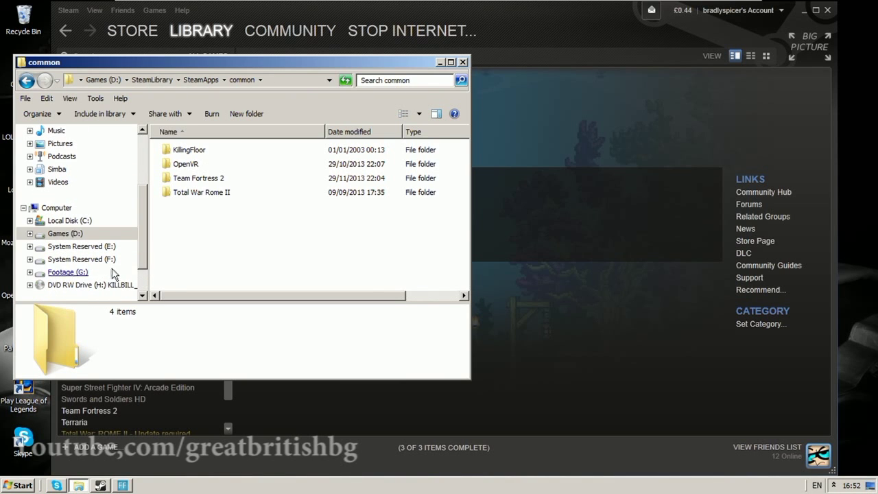
# Check the starbound folder on Footage (G:), then back out to the drive root.
pyautogui.click(76, 272)
pyautogui.doubleClick(176, 250)
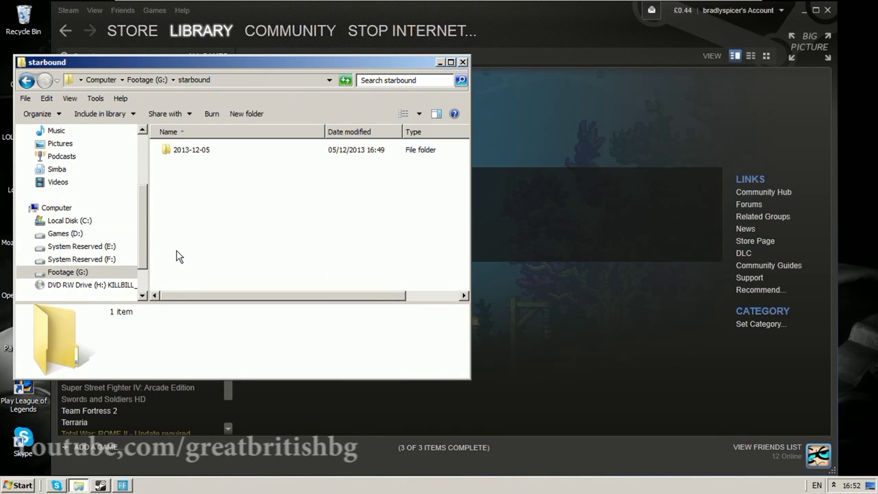
pyautogui.doubleClick(213, 152)
pyautogui.click(26, 80)
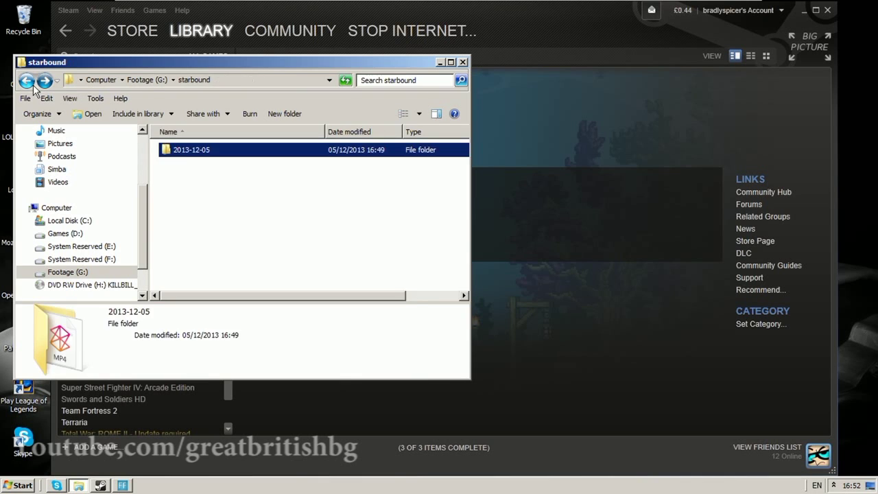
pyautogui.click(26, 80)
# Navigate to G:\GAMES\SteamApps\common\Starbound\win32\launcher.
pyautogui.doubleClick(206, 179)
pyautogui.doubleClick(196, 149)
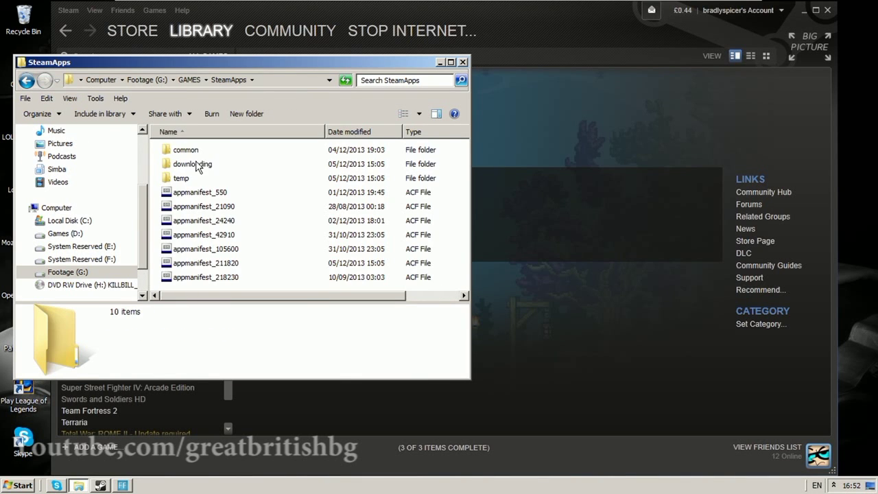
pyautogui.doubleClick(198, 153)
pyautogui.doubleClick(199, 192)
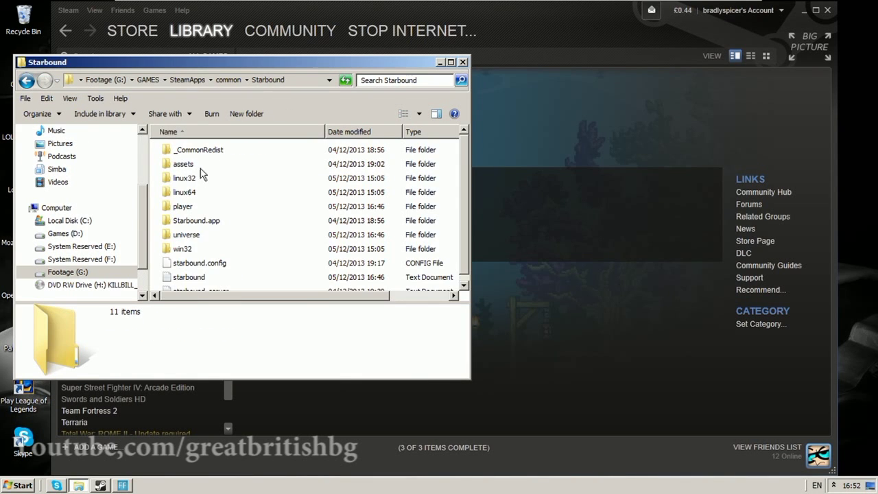
pyautogui.doubleClick(184, 251)
pyautogui.doubleClick(207, 151)
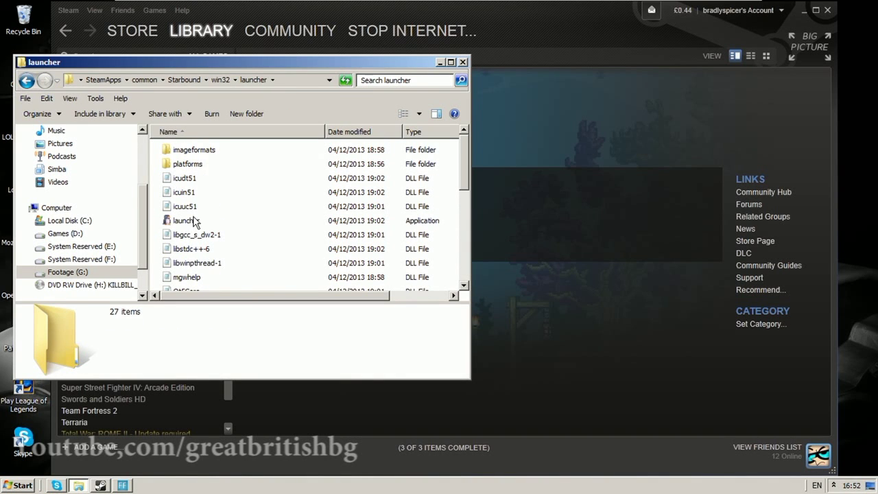
# Select the launcher application and bring up its context menu.
pyautogui.click(186, 220)
pyautogui.scroll(-2, 307, 226)
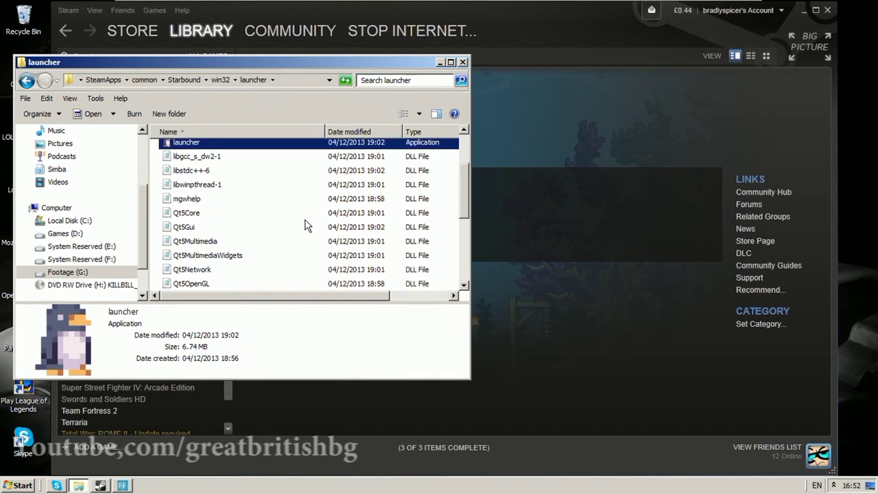
pyautogui.scroll(-4, 307, 226)
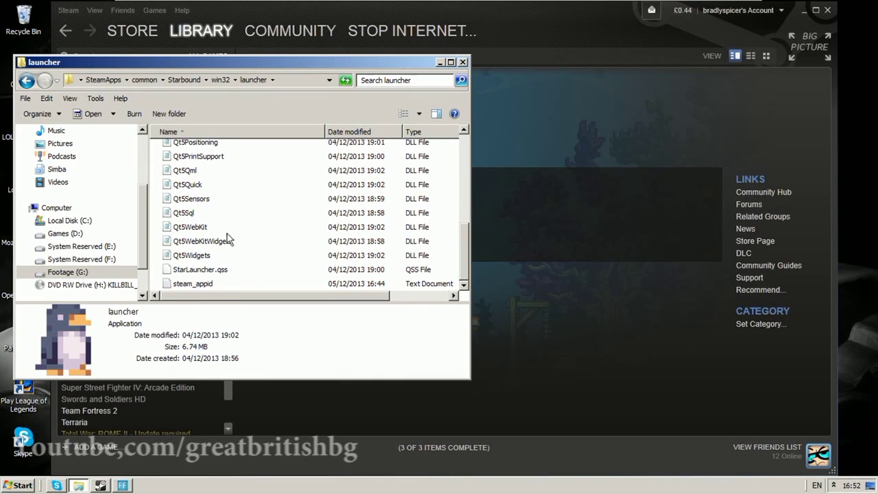
pyautogui.scroll(6, 215, 268)
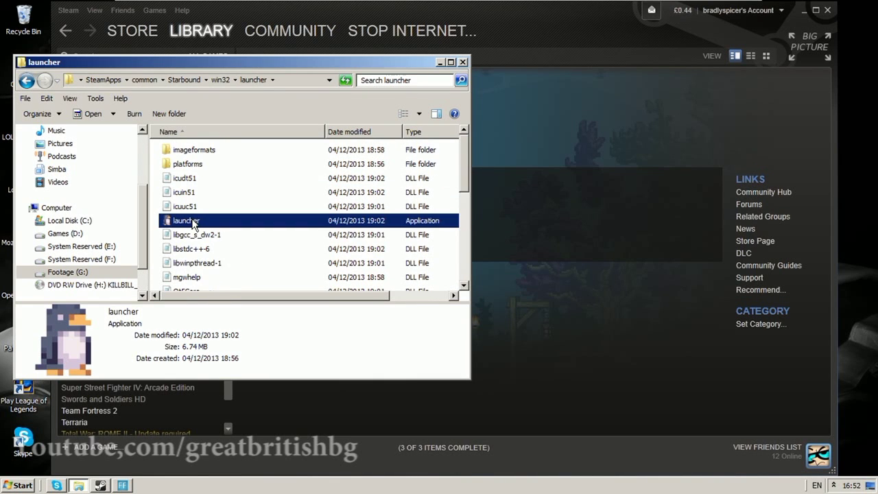
pyautogui.rightClick(194, 224)
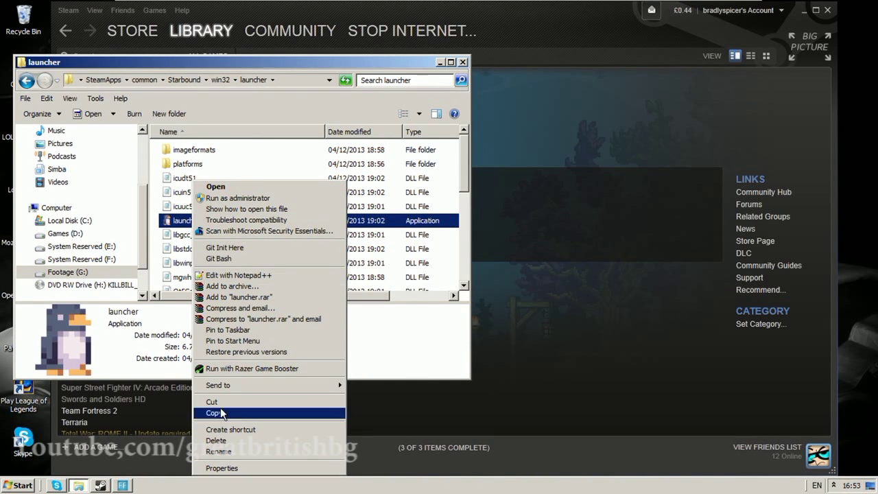
# Set launcher.exe to run as administrator with compatibility mode off, and confirm with OK.
pyautogui.click(222, 468)
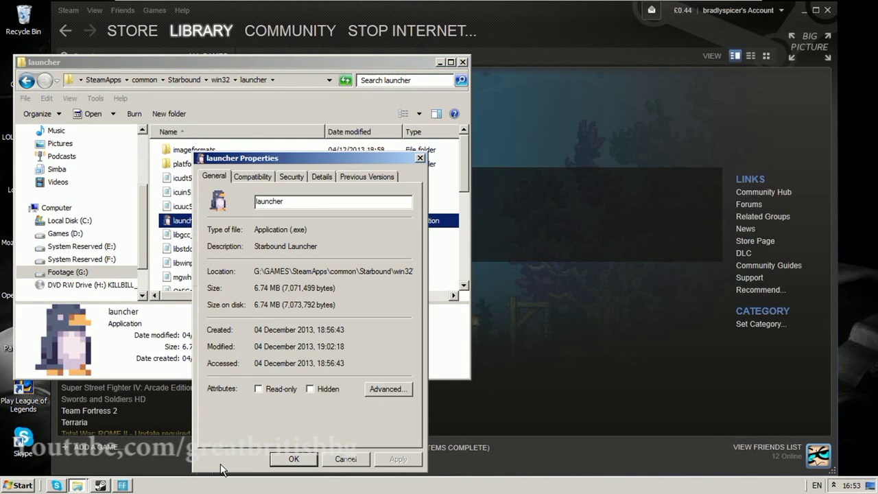
pyautogui.click(253, 176)
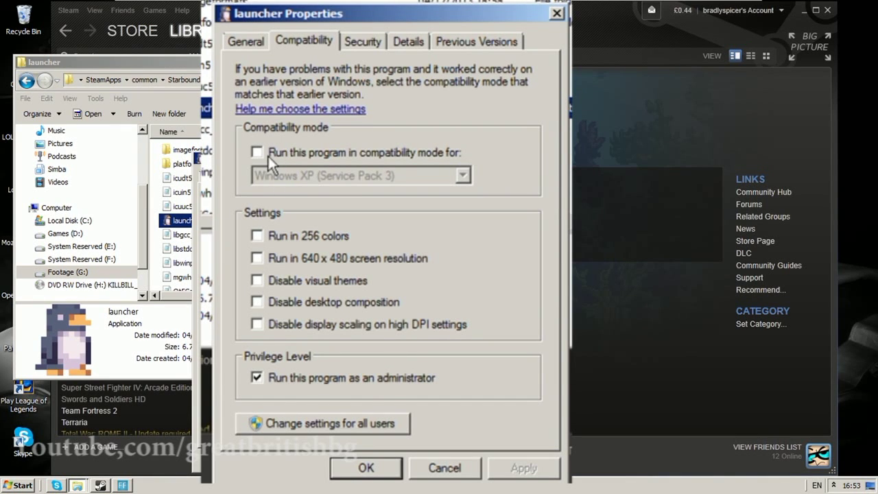
pyautogui.click(326, 157)
pyautogui.click(325, 175)
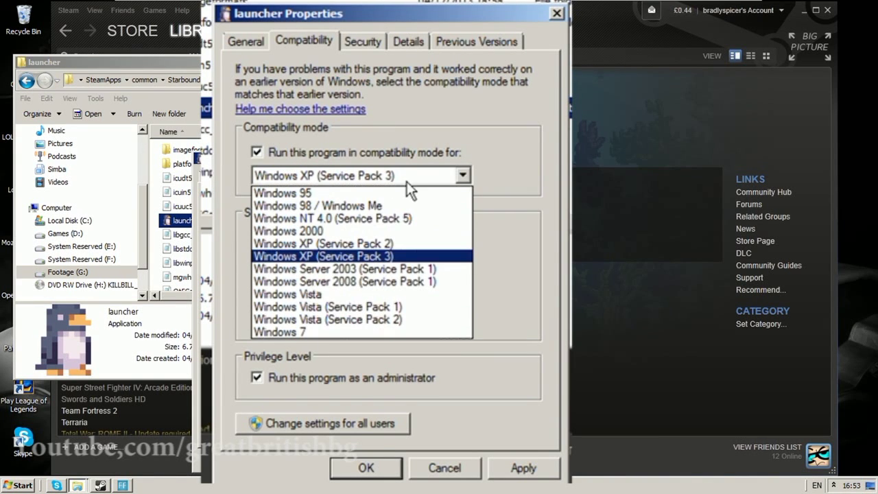
pyautogui.click(321, 153)
pyautogui.click(321, 153)
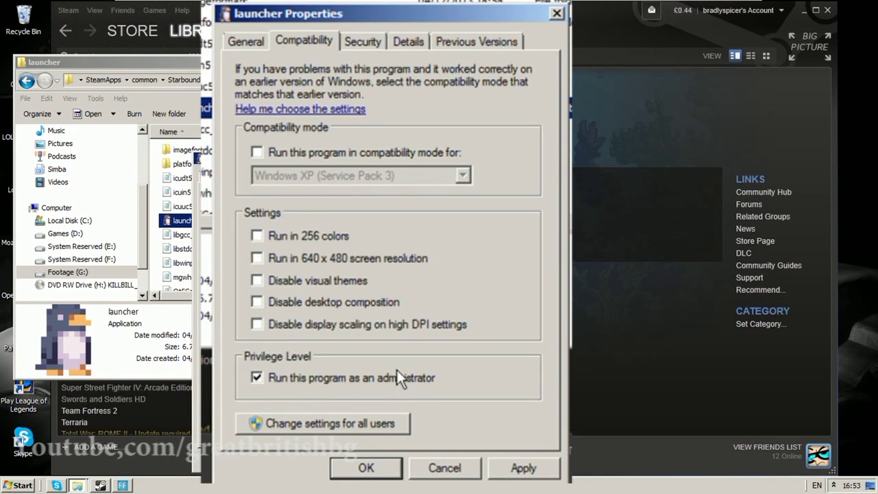
pyautogui.click(359, 470)
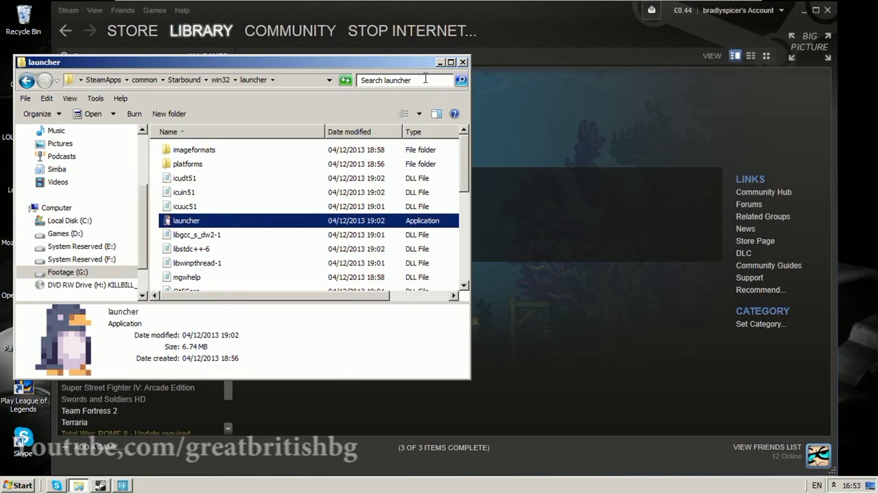
# Start Starbound from its Steam library page and approve the administrator prompt.
pyautogui.click(440, 63)
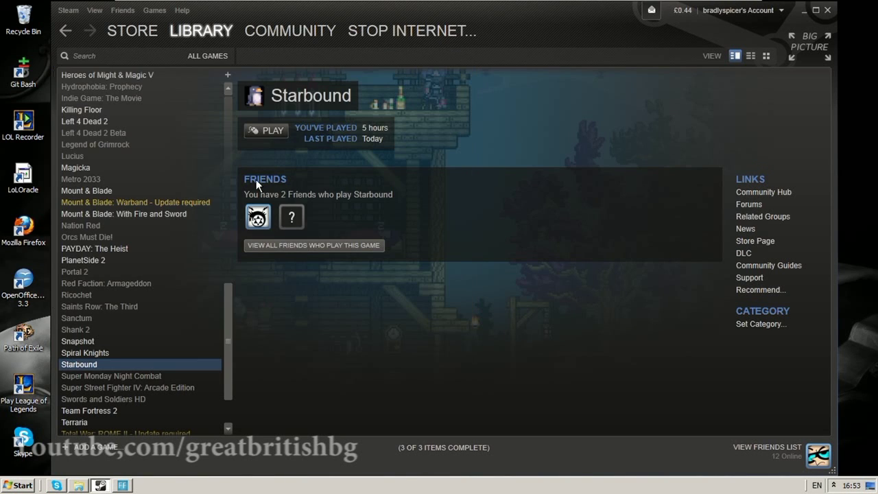
pyautogui.click(267, 130)
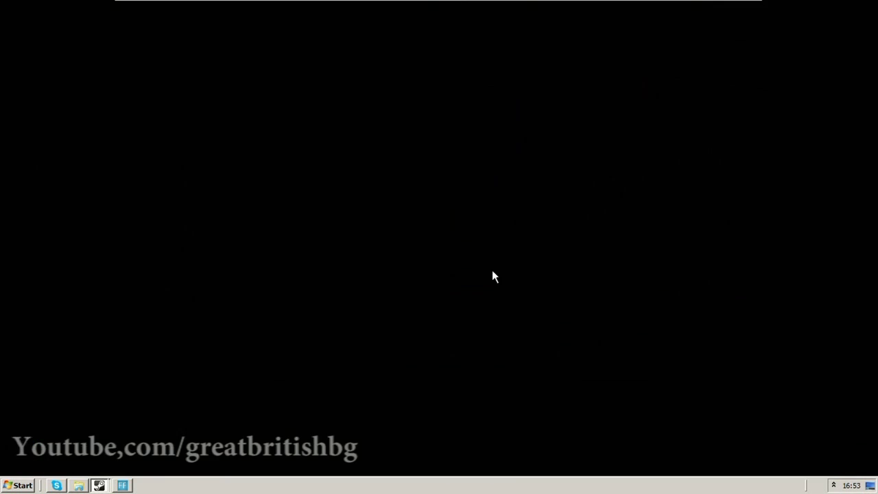
pyautogui.click(492, 270)
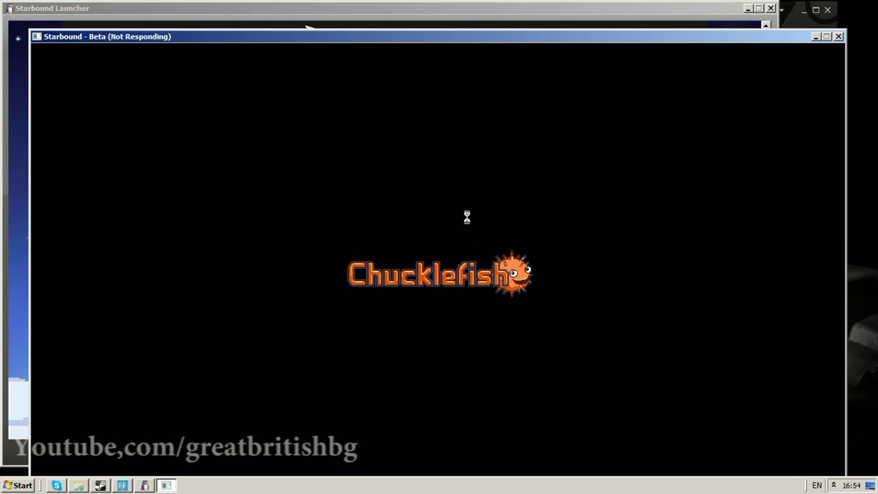
# Raise the game window, choose Single Player, and load the saved character.
pyautogui.moveTo(419, 41); pyautogui.dragTo(427, 8)
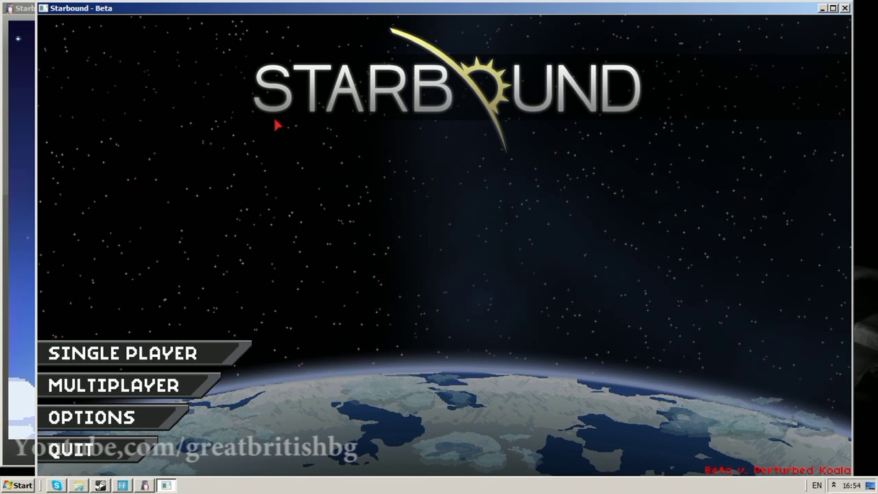
pyautogui.click(141, 360)
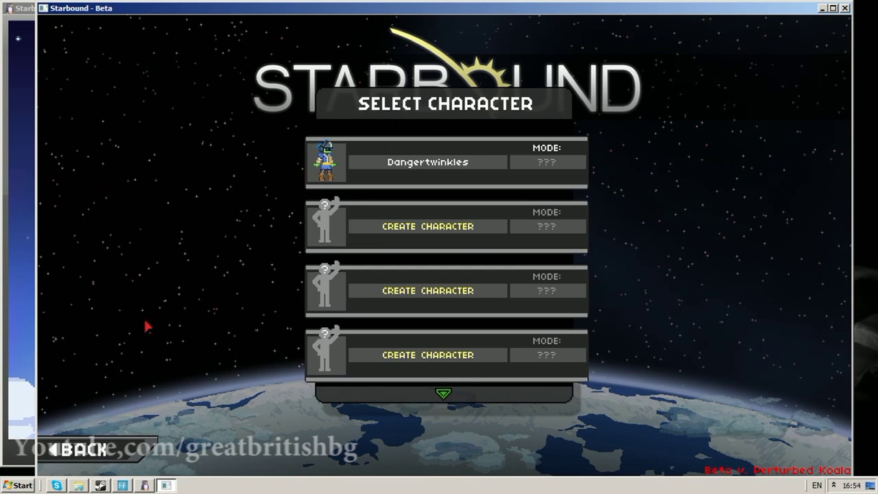
pyautogui.click(472, 168)
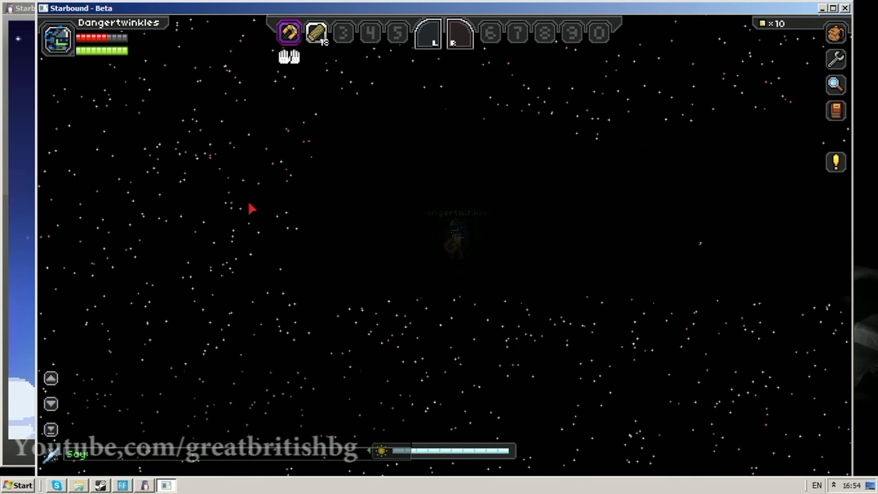
# Walk through the ship to the teleporter and beam down to Alpha Eta CrB Majoris I a.
pyautogui.press('d')
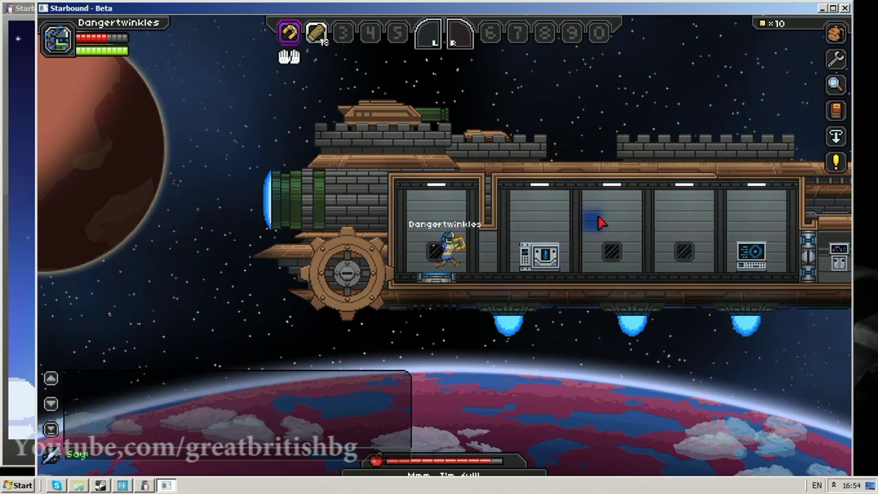
pyautogui.press('d')
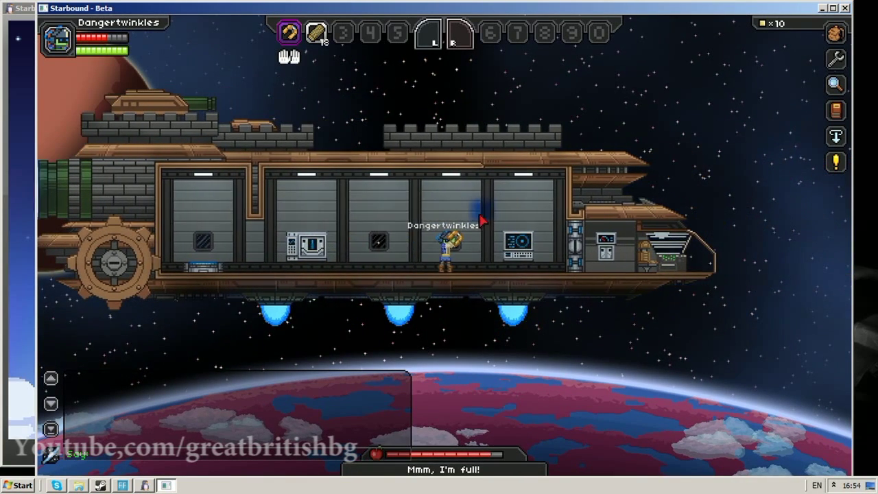
pyautogui.press('a')
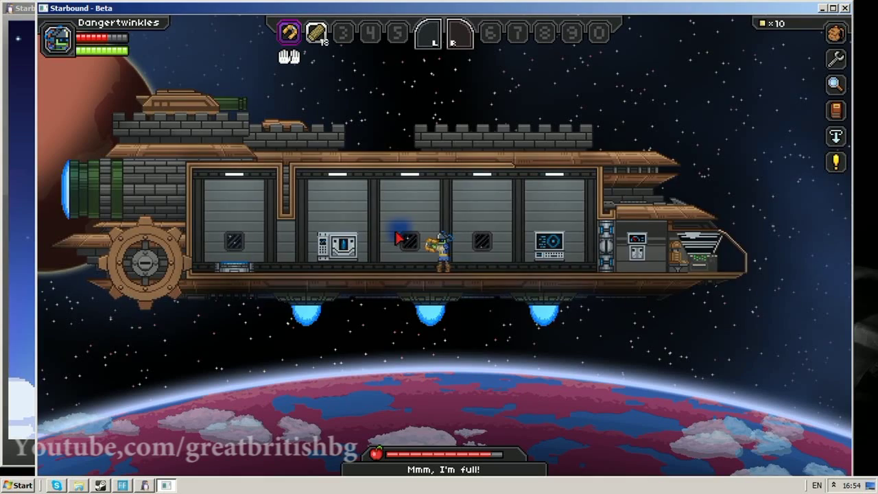
pyautogui.press('d')
pyautogui.press('a')
pyautogui.press('a')
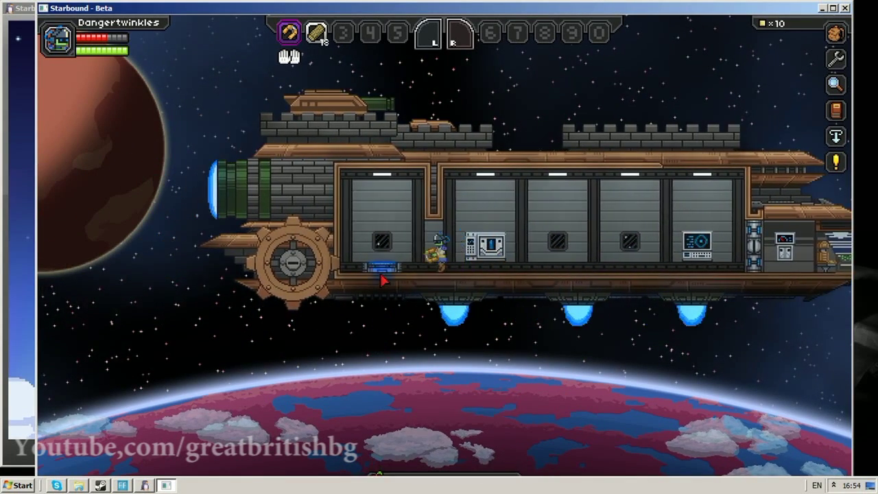
pyautogui.press('e')
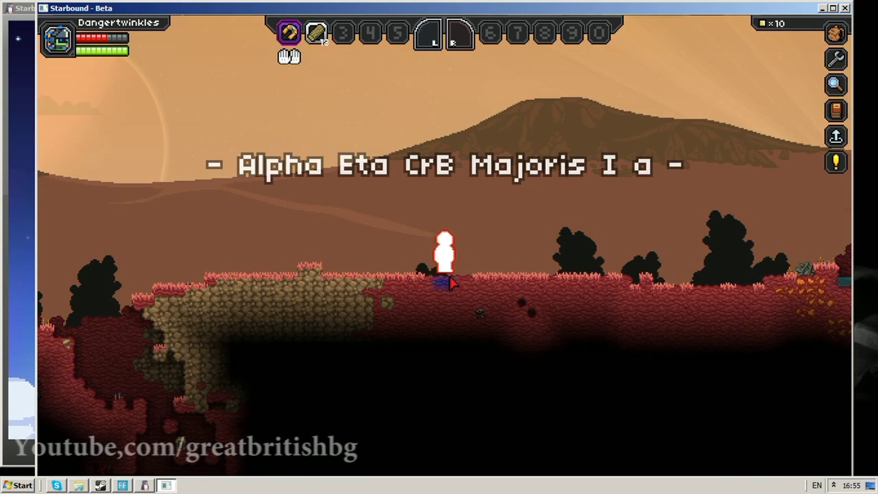
# Explore the red planet surface past the pond, using the tool near the creatures.
pyautogui.press('d')
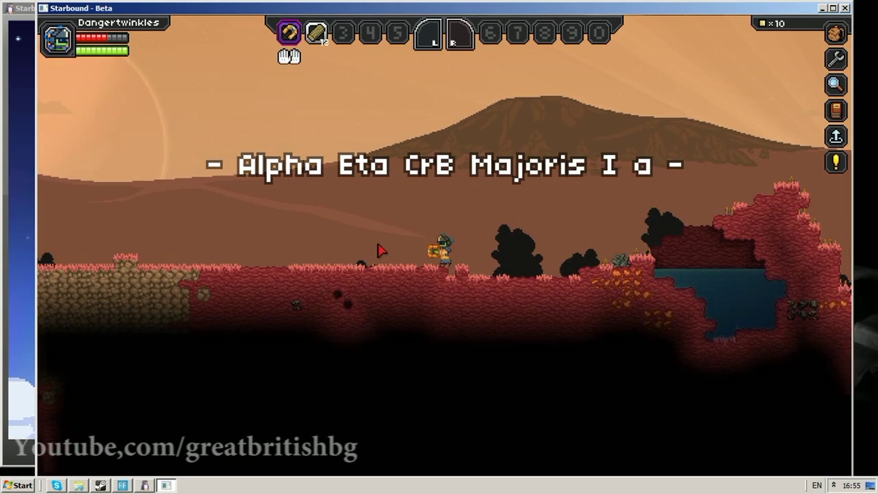
pyautogui.press('d')
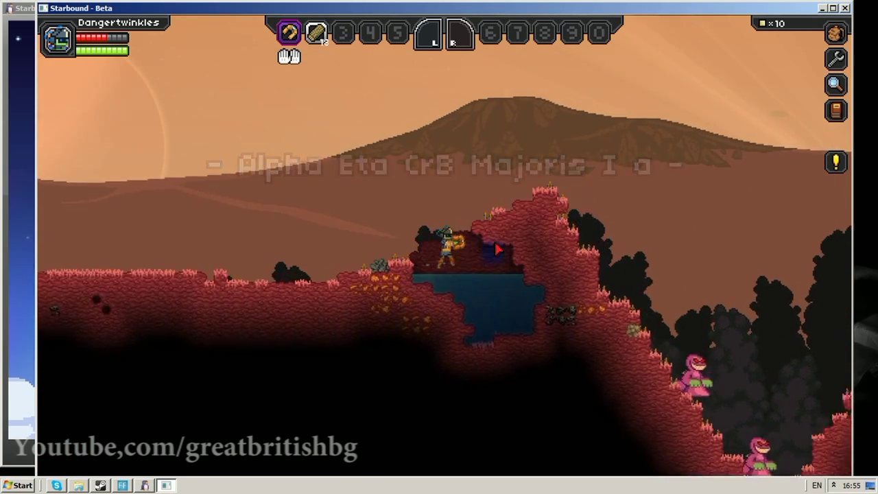
pyautogui.press('d')
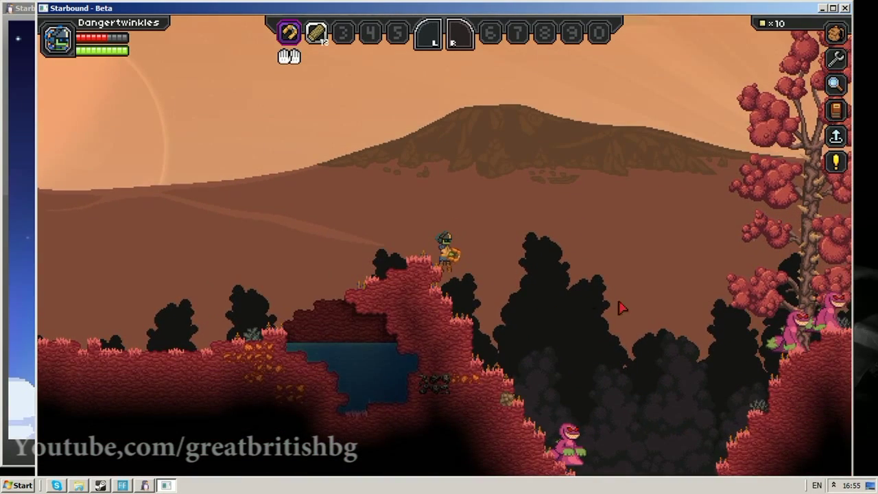
pyautogui.press('d')
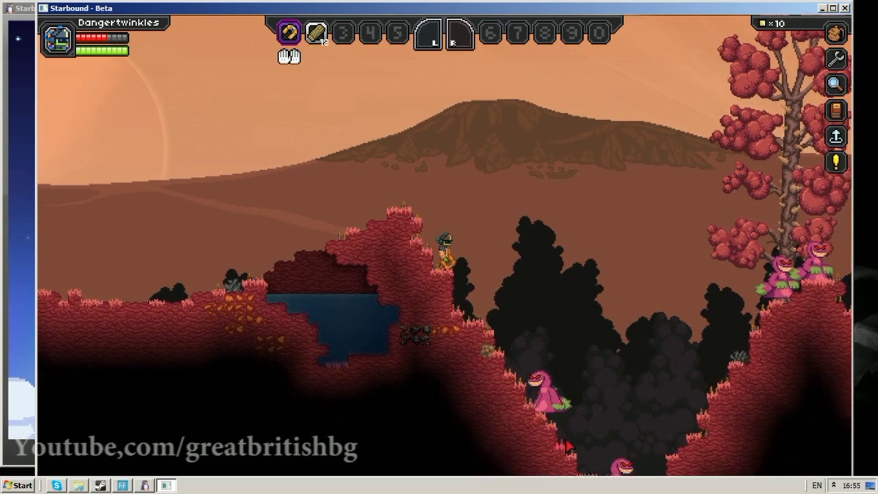
pyautogui.click(512, 379)
pyautogui.press('a')
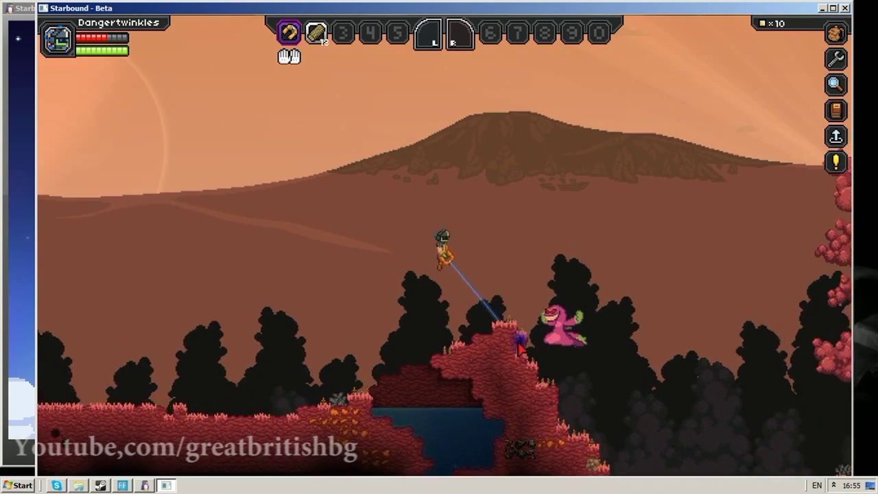
pyautogui.press('a')
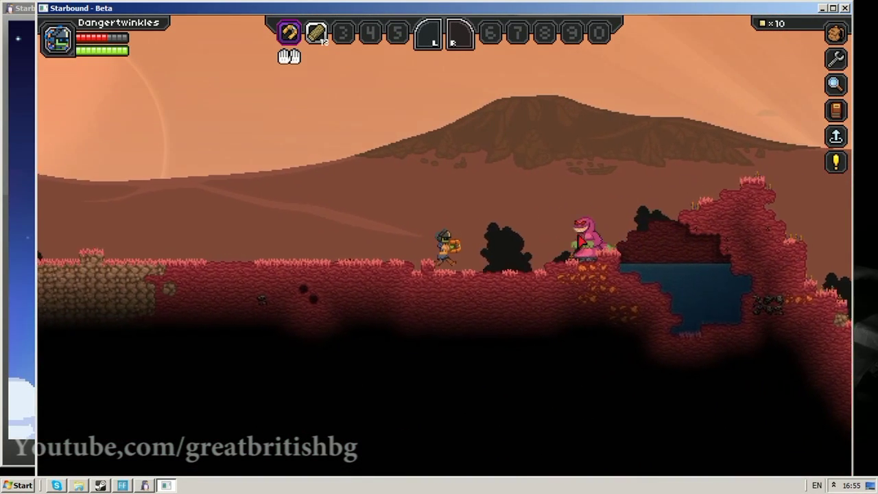